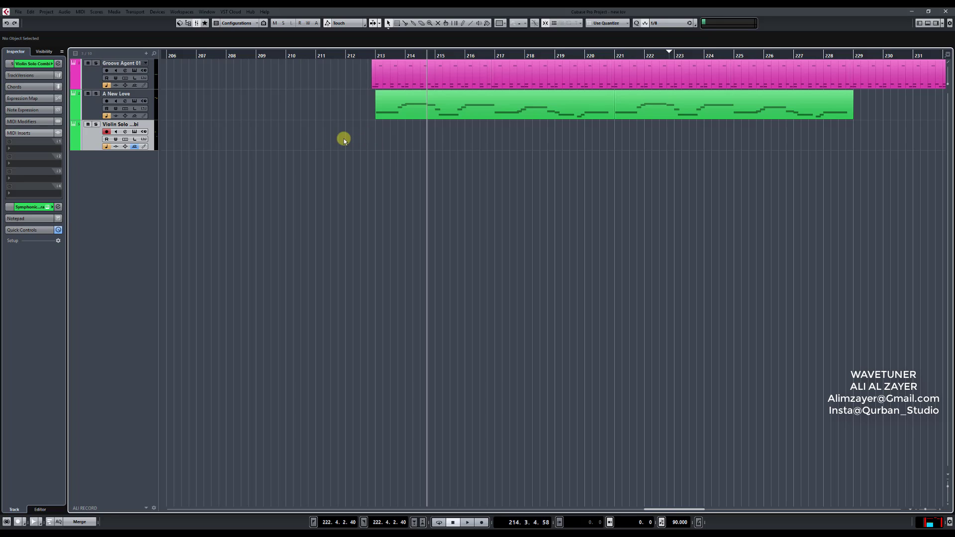
- Add the Chorder MIDI effect to the first insert slot of the Violin Solo Combi track
click(35, 148)
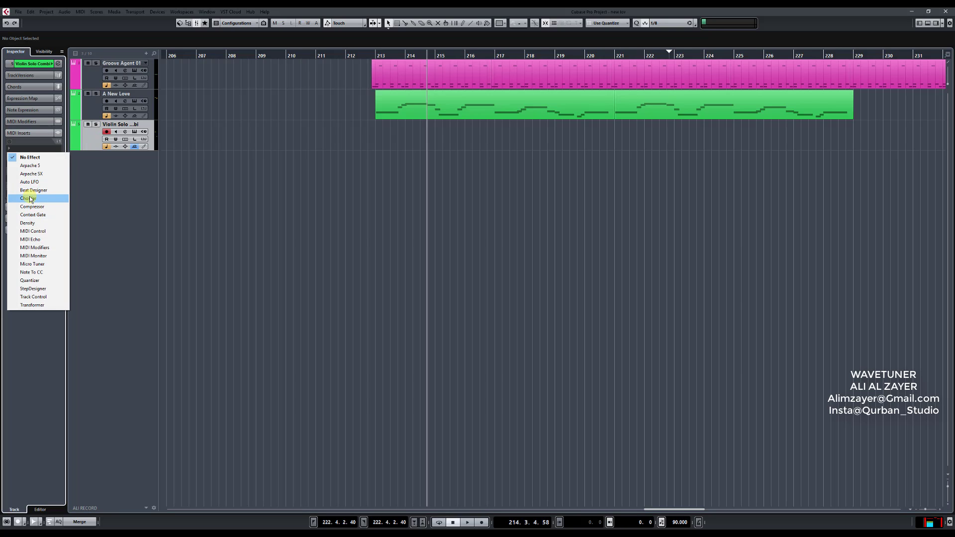
click(27, 198)
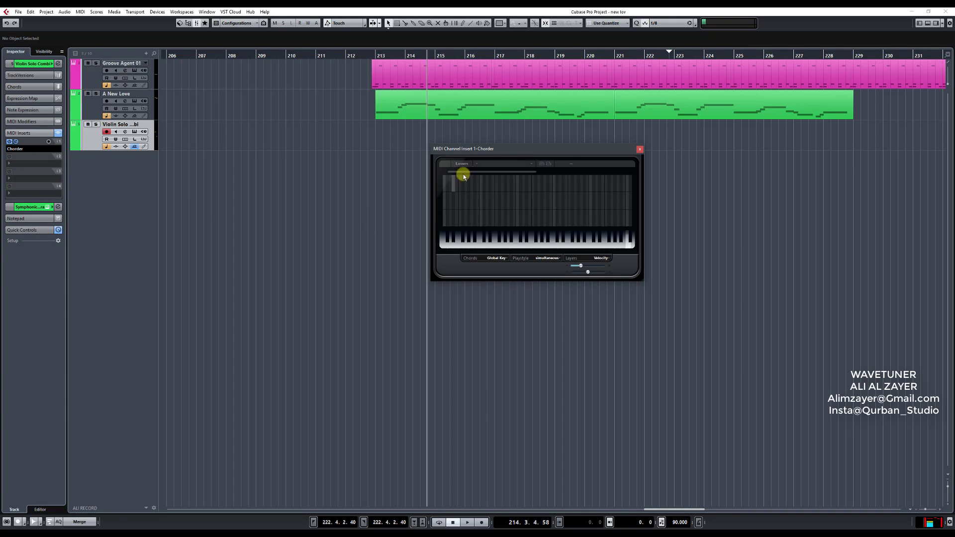
drag(520, 146, 525, 133)
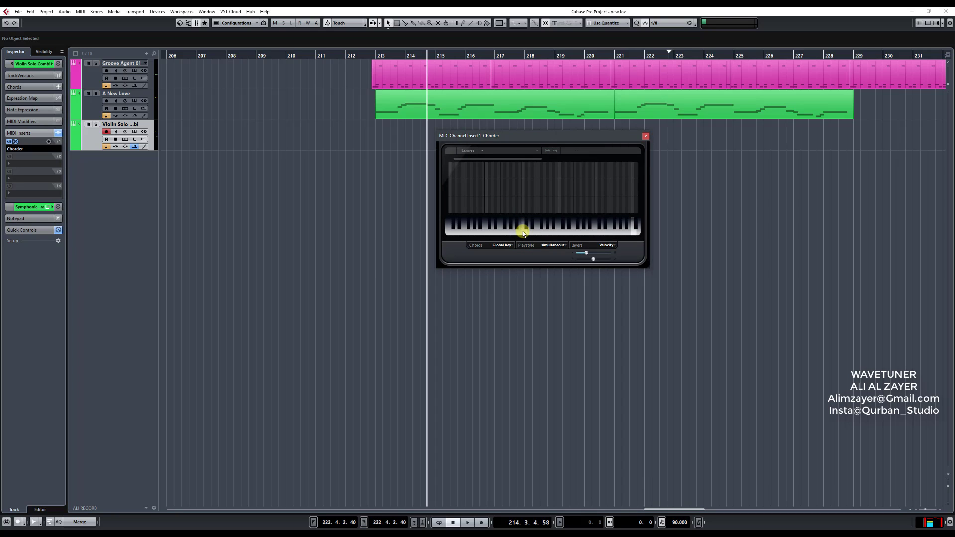
- Reduce Chorder's layers slider to its minimum and set the Chords mode to One Octave
click(551, 230)
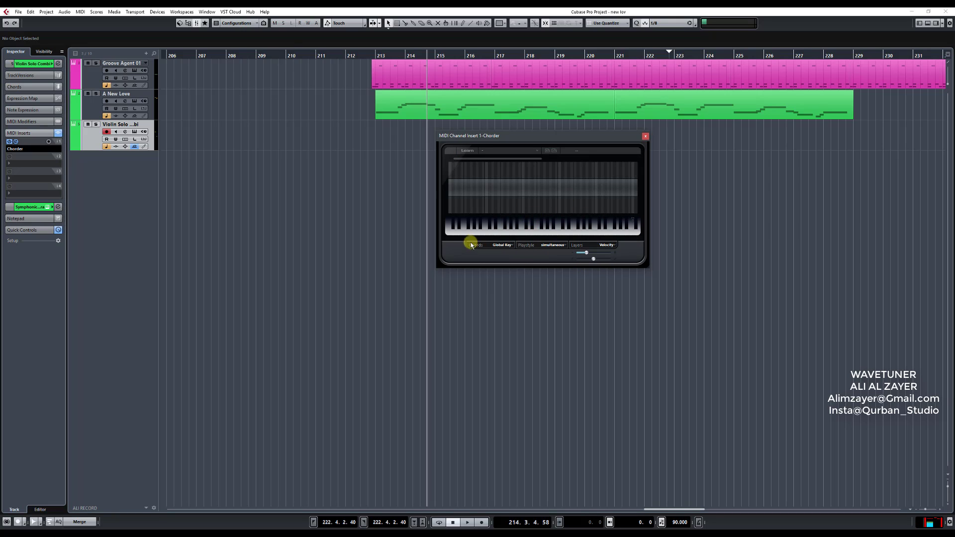
drag(597, 254, 563, 254)
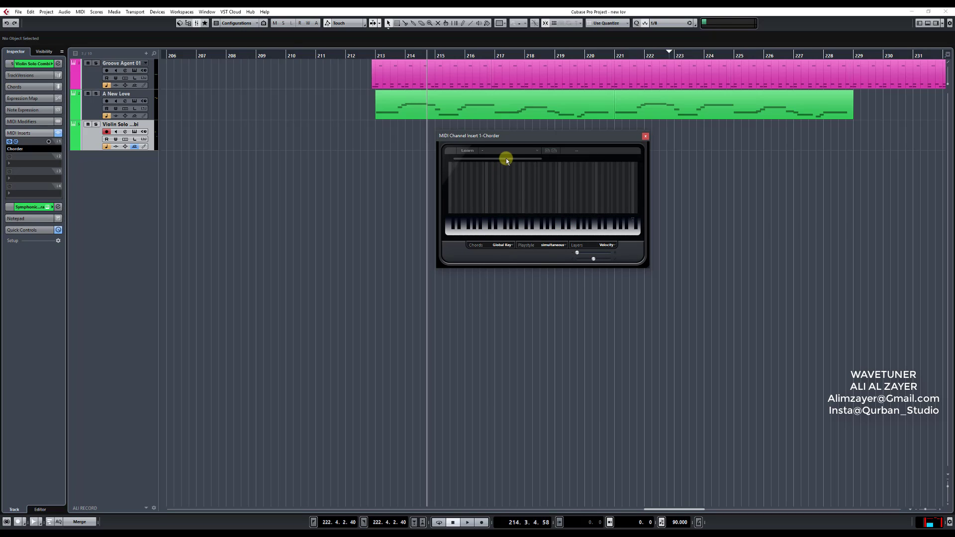
drag(506, 158, 544, 165)
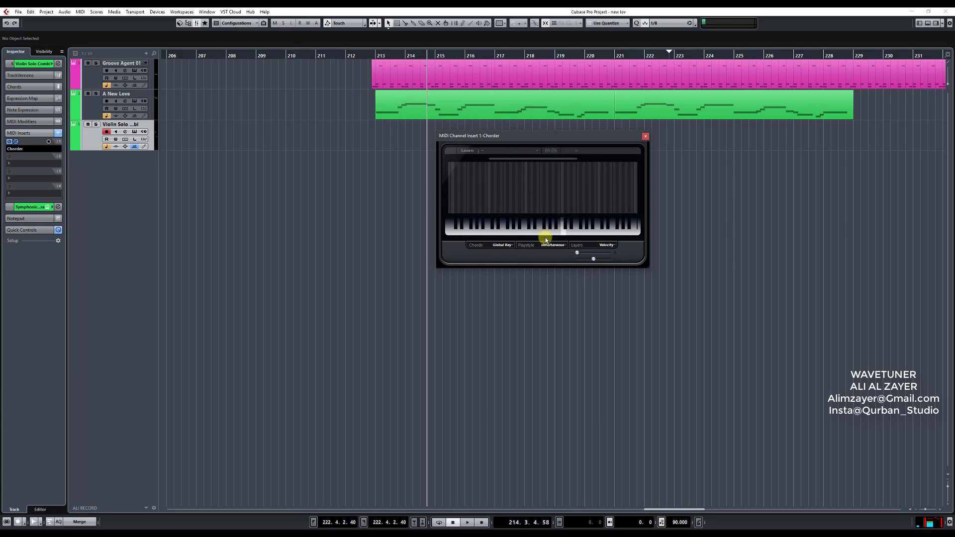
click(470, 151)
click(496, 244)
click(498, 264)
- Teach Chorder a three-note chord for each white key from C to B, including Dmin, Emin, G, Amin and G/B, and end learn mode
click(470, 151)
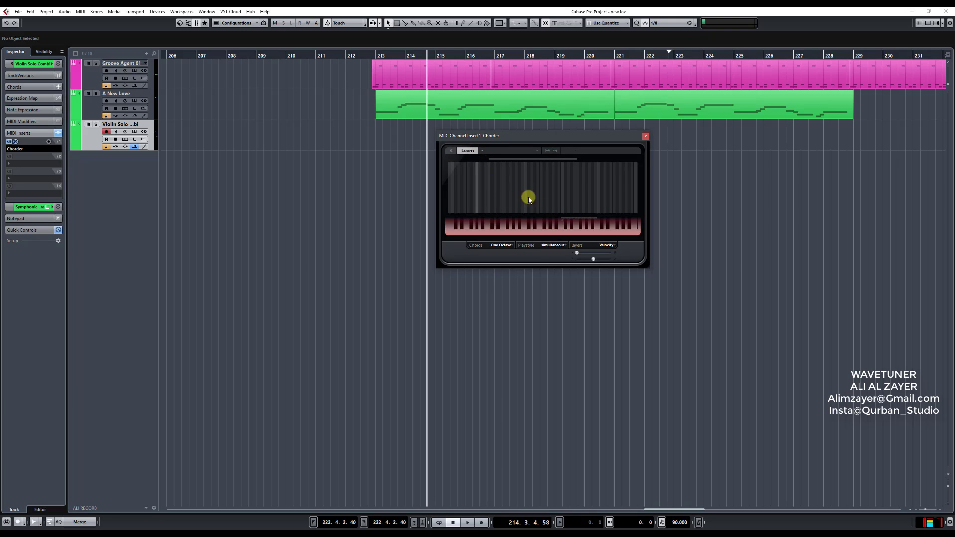
click(563, 229)
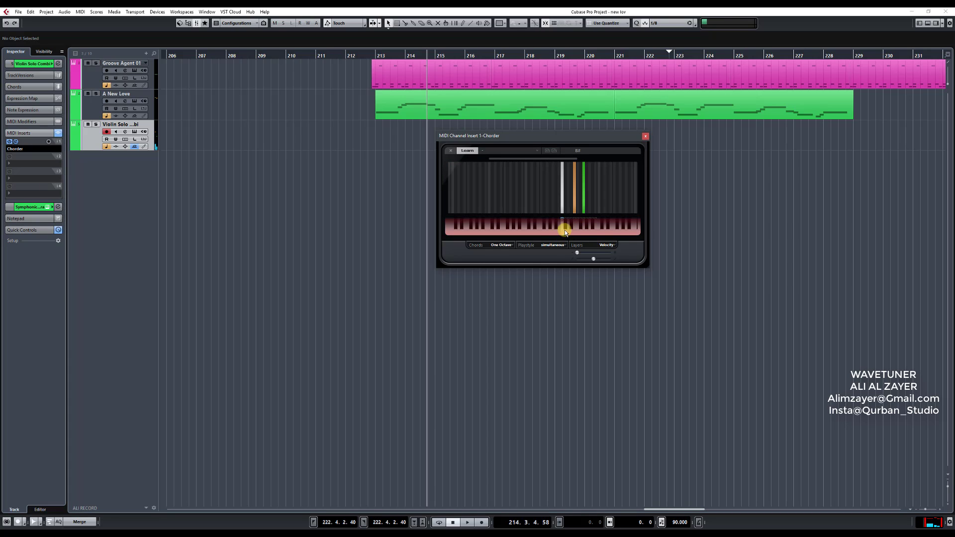
click(570, 231)
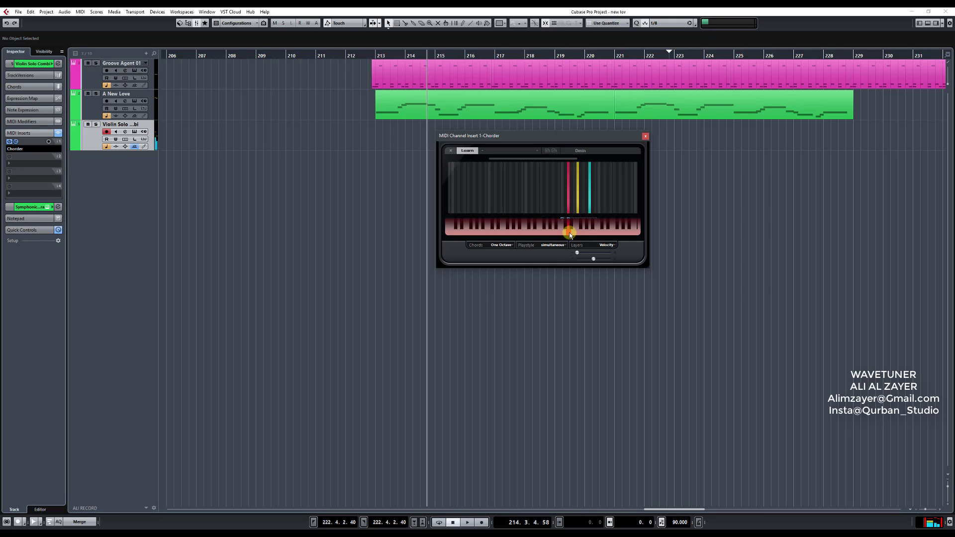
click(572, 231)
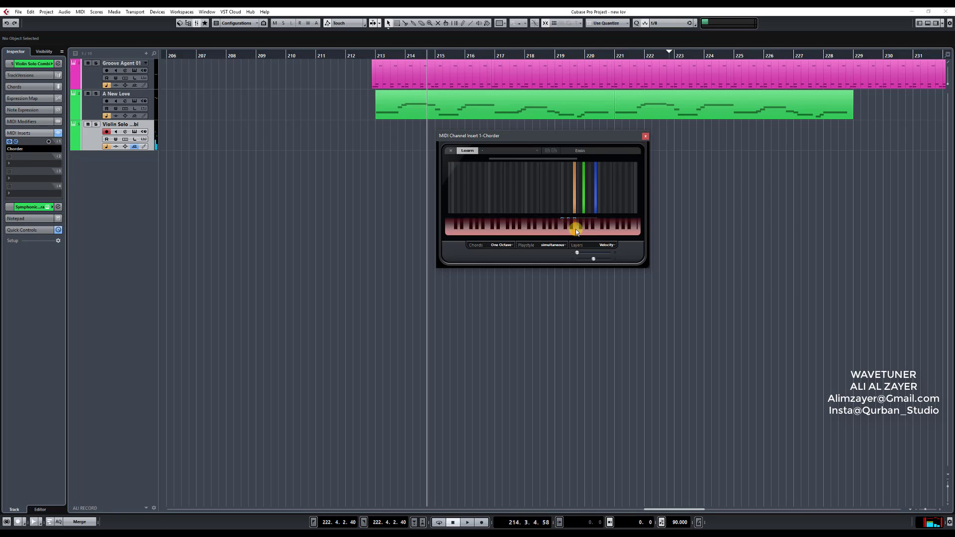
click(578, 233)
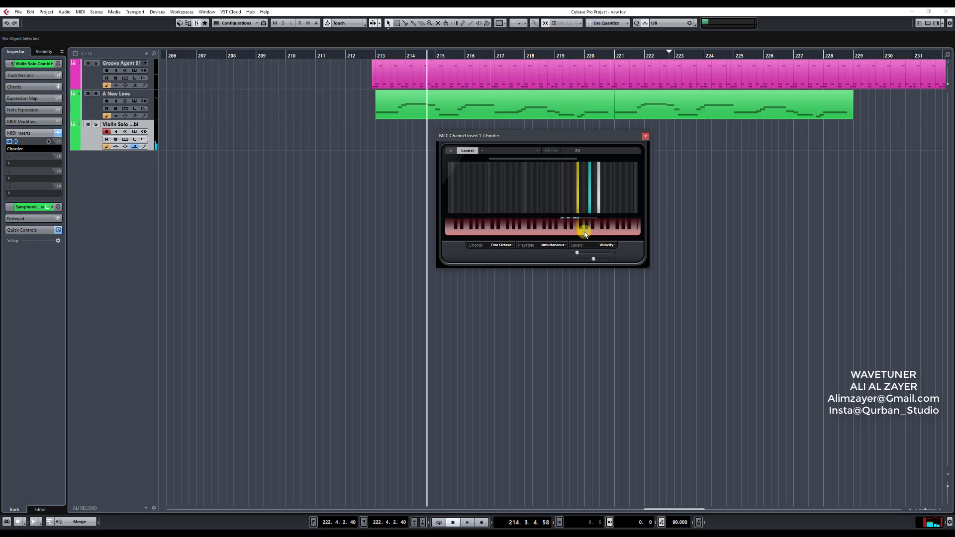
click(584, 232)
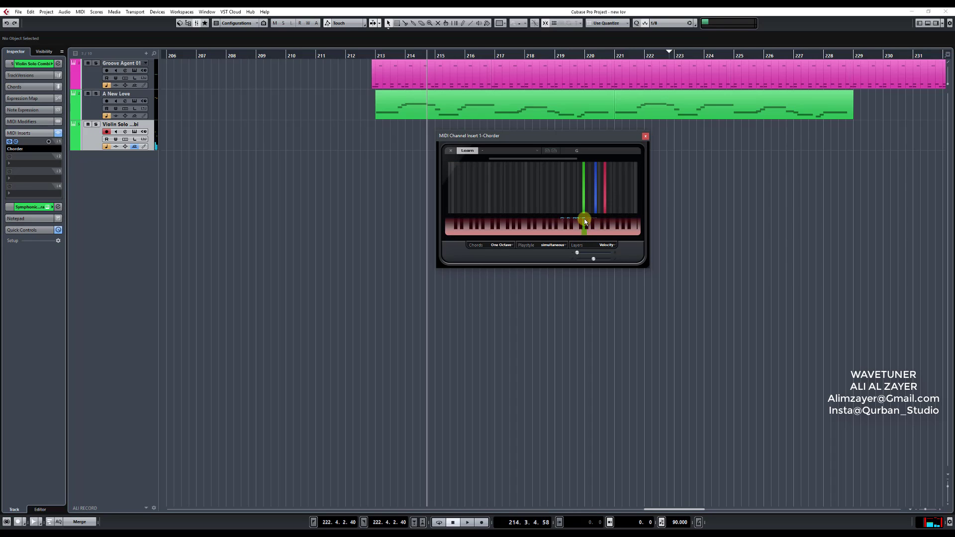
click(590, 233)
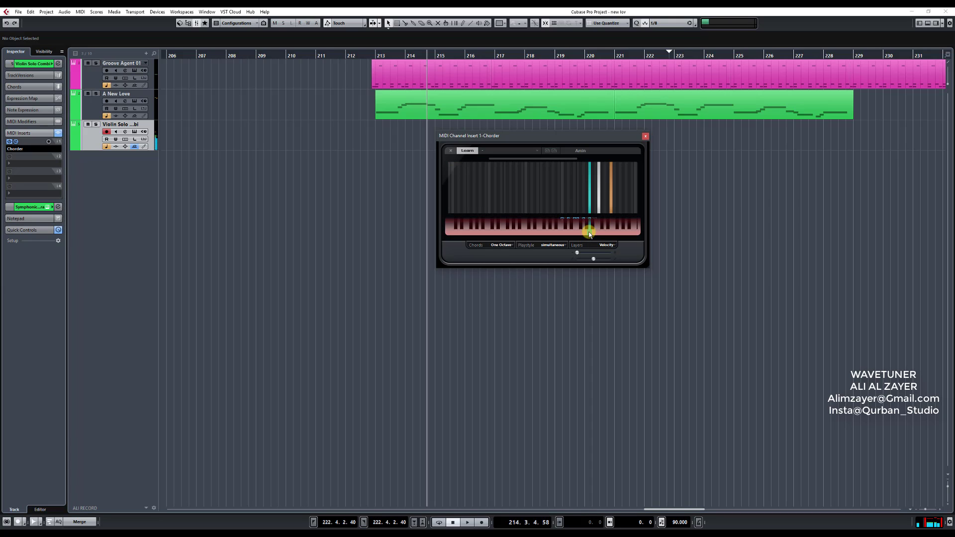
click(595, 232)
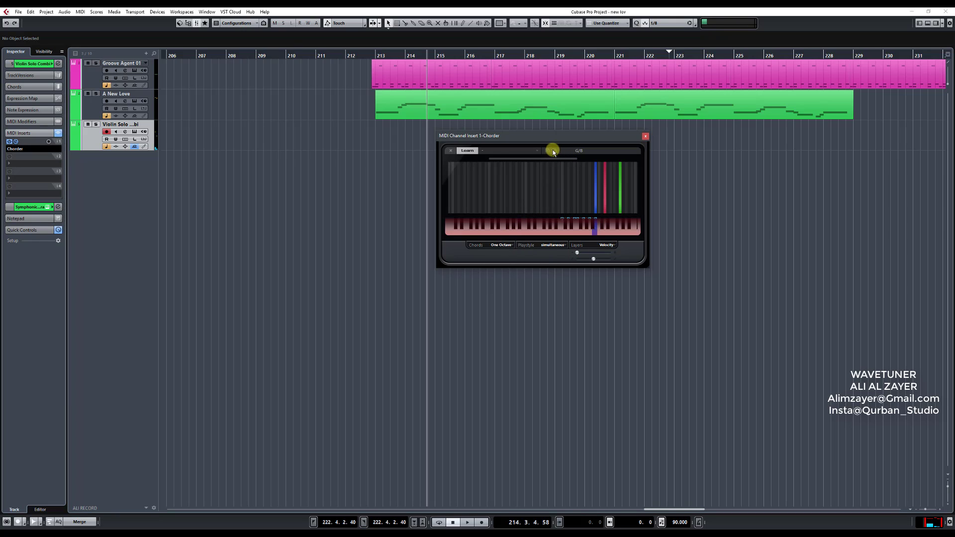
click(465, 150)
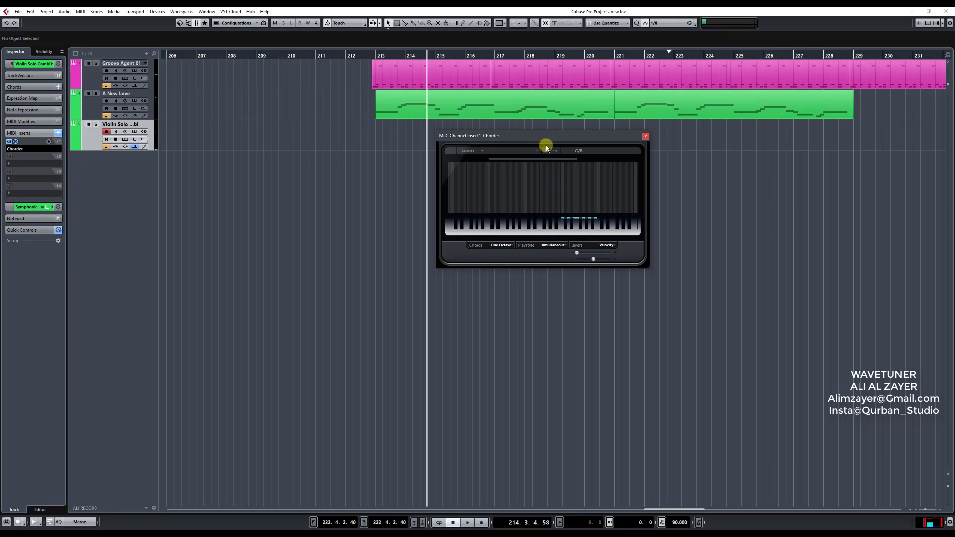
- Save the learned chord setup as a Chorder preset named with the creator's first name
click(547, 150)
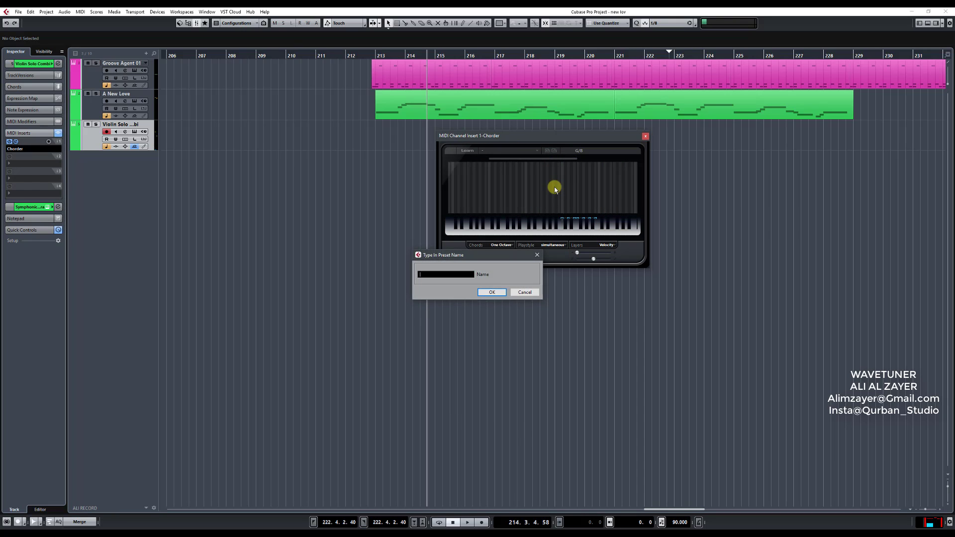
click(493, 292)
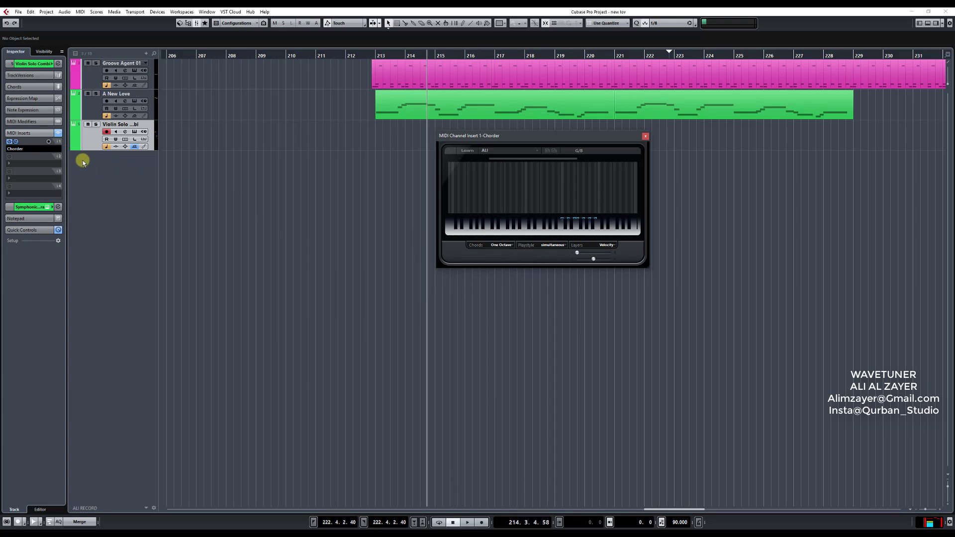
- Enable recording of the Chorder insert's output to the Violin Solo Combi track and close the Chorder window
click(48, 143)
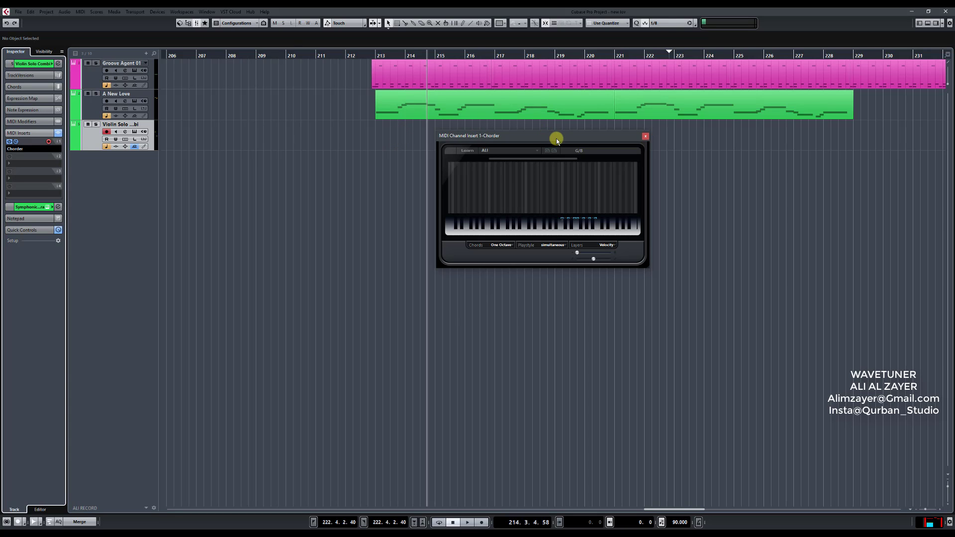
drag(556, 138, 607, 185)
click(639, 181)
- Record a short test passage on the Violin Solo Combi track from about bar 235 with Chorder's output recording off
scroll(537, 162, right, 7)
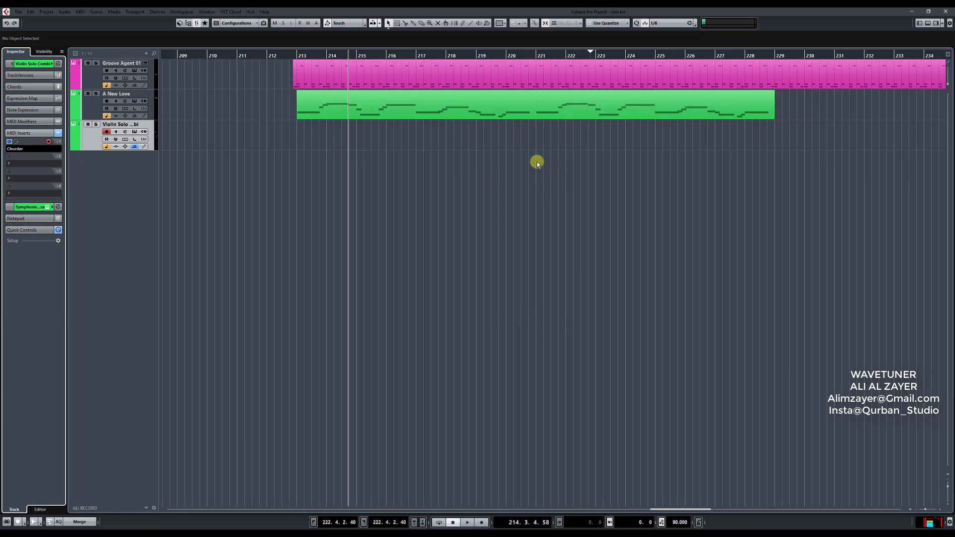
click(424, 135)
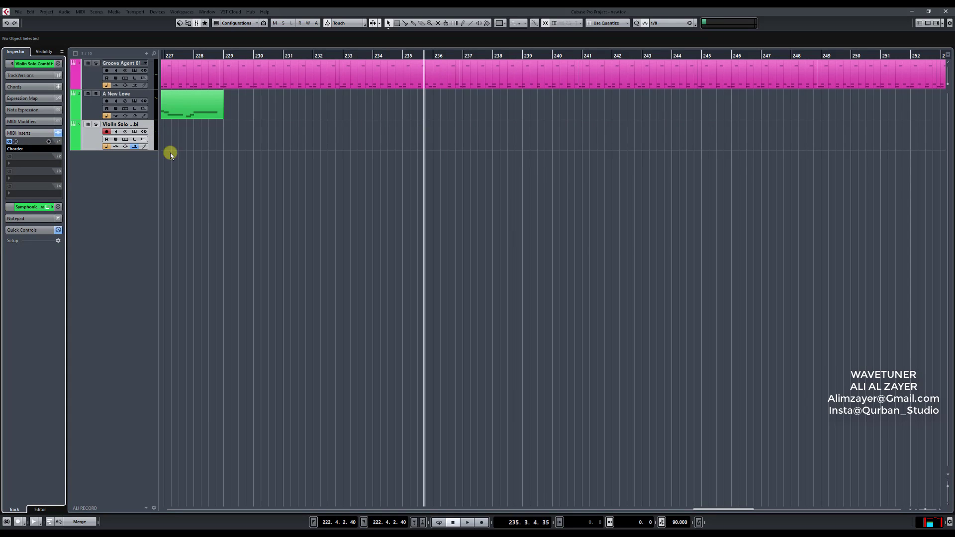
key(KP_Multiply)
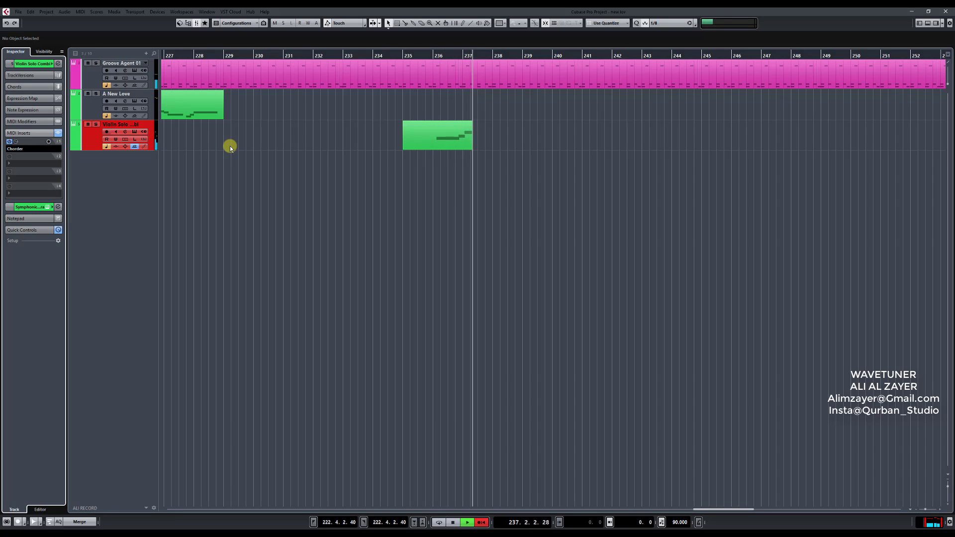
key(space)
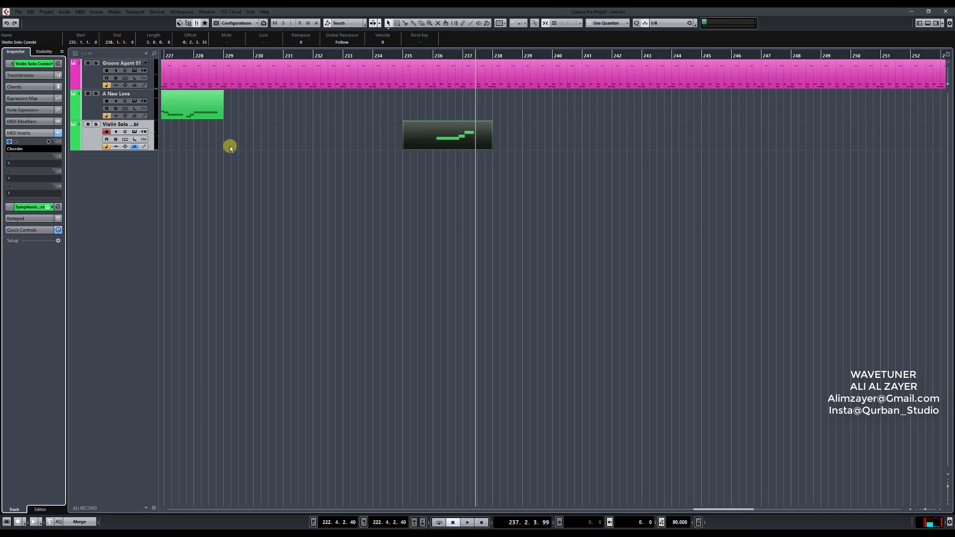
- Inspect the test clip's notes in the Key Editor, return to the project and delete the clip
double_click(433, 139)
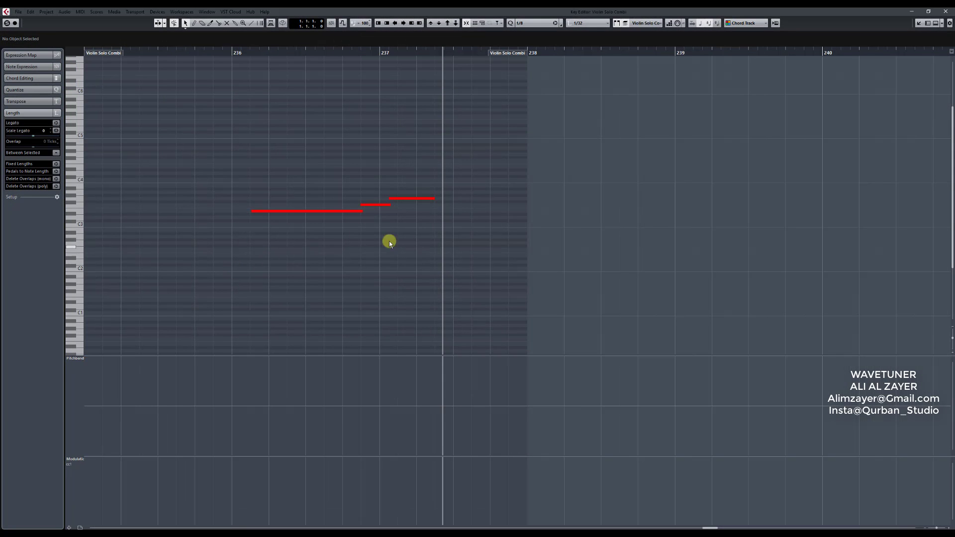
key(Return)
drag(526, 230, 411, 119)
key(Return)
key(Return)
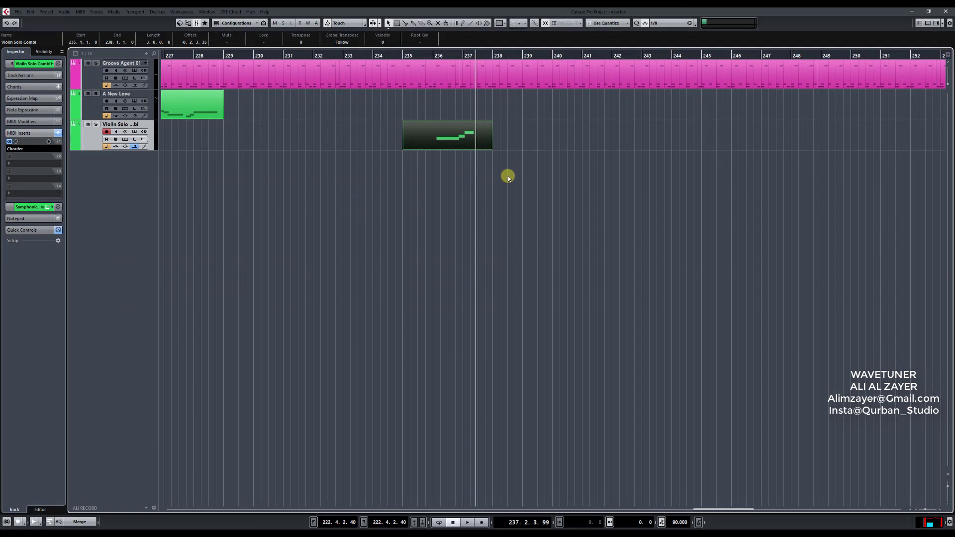
key(Delete)
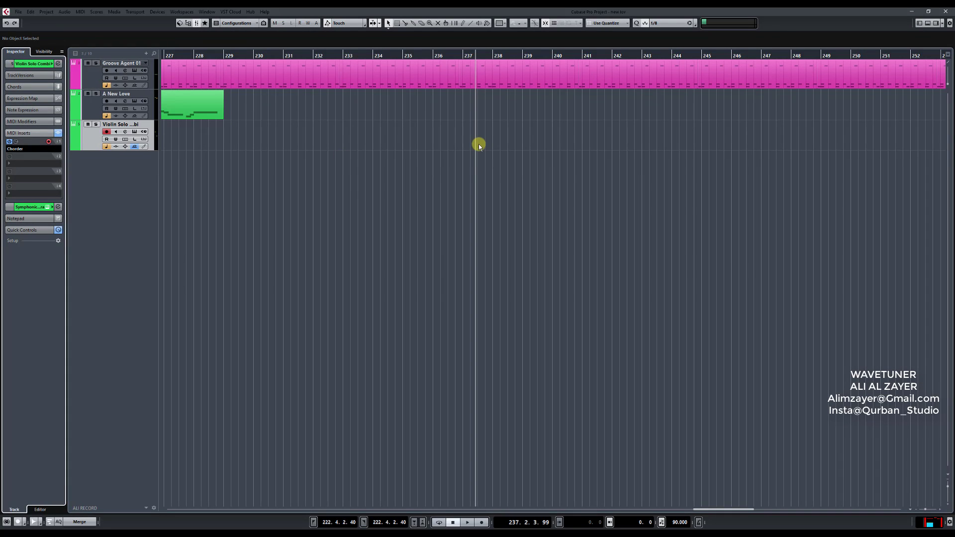
- Record a second short test clip from about bar 237 with Chorder's output recording on, and delete it
key(KP_Multiply)
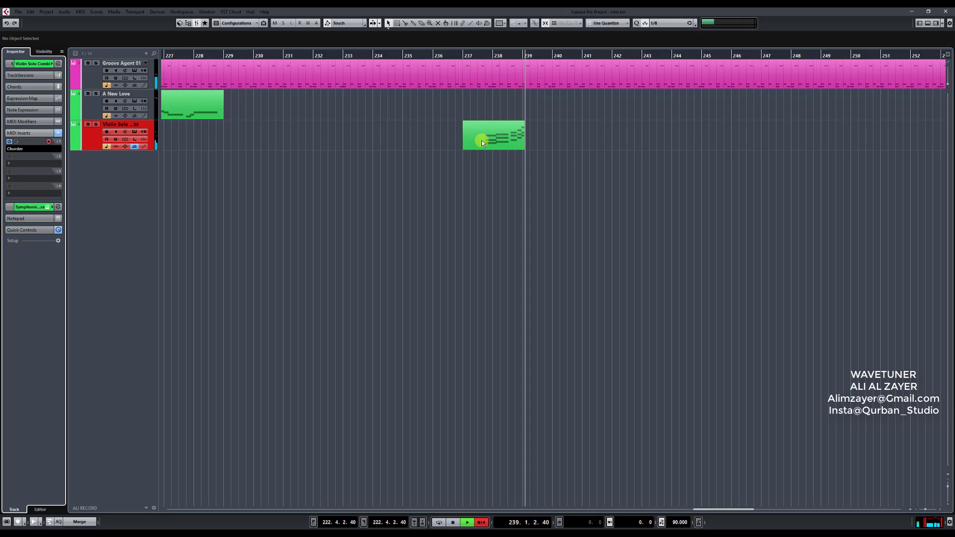
key(space)
drag(544, 206, 461, 122)
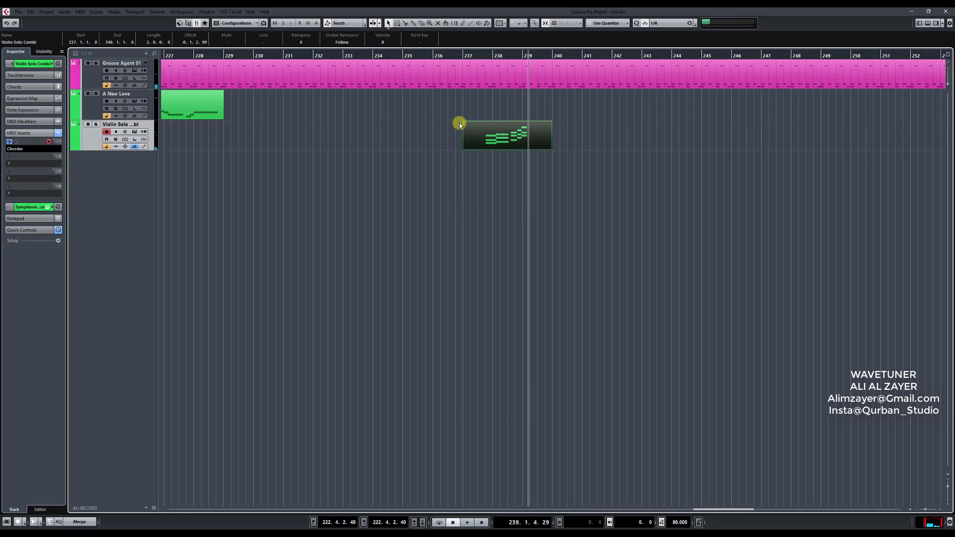
key(Delete)
- Play the project from just before bar 213 and record violin chords on the Violin Solo Combi track from about bar 220 to 229
scroll(384, 163, left, 8)
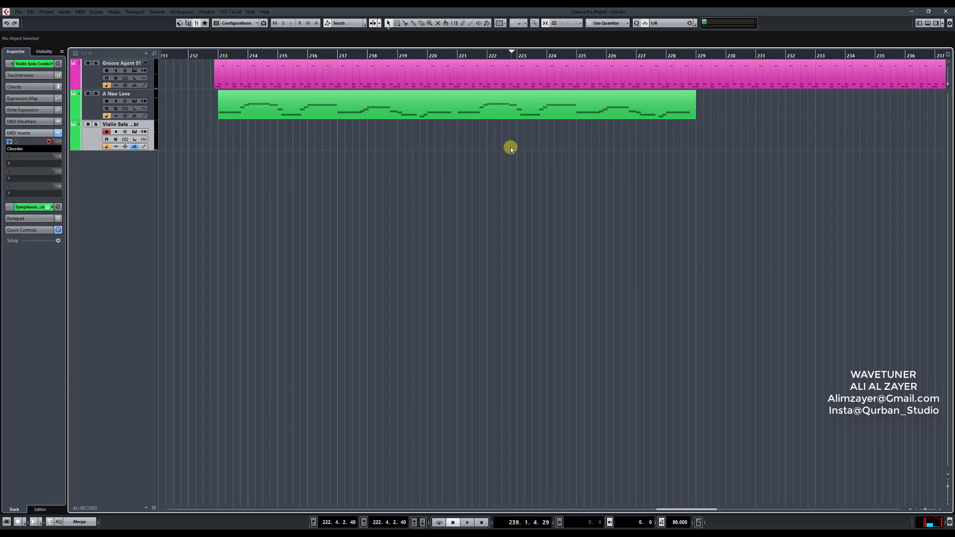
click(402, 143)
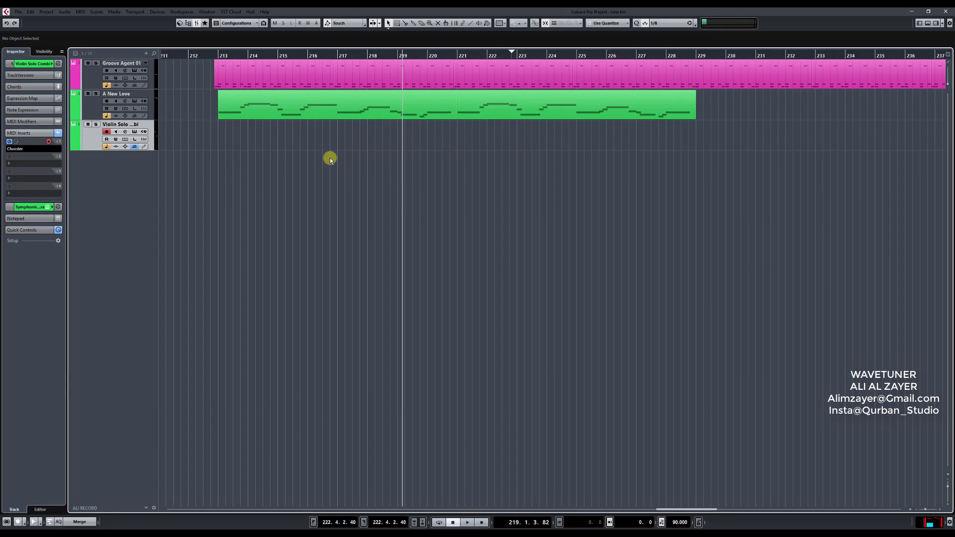
click(215, 144)
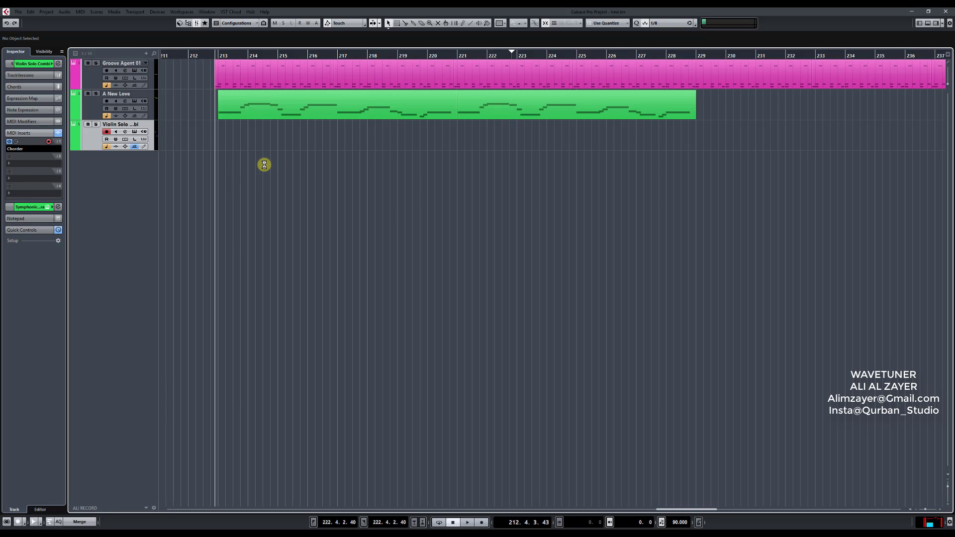
key(space)
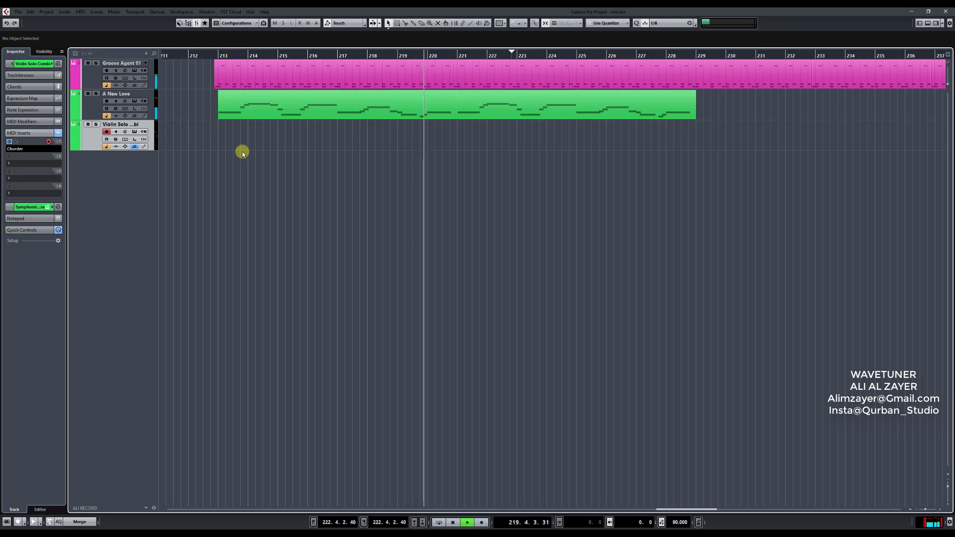
key(KP_Multiply)
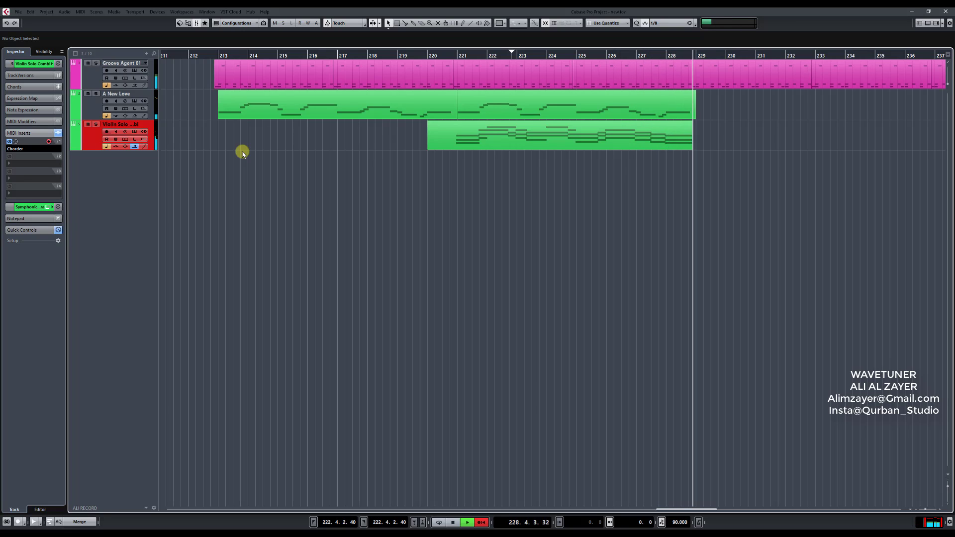
key(space)
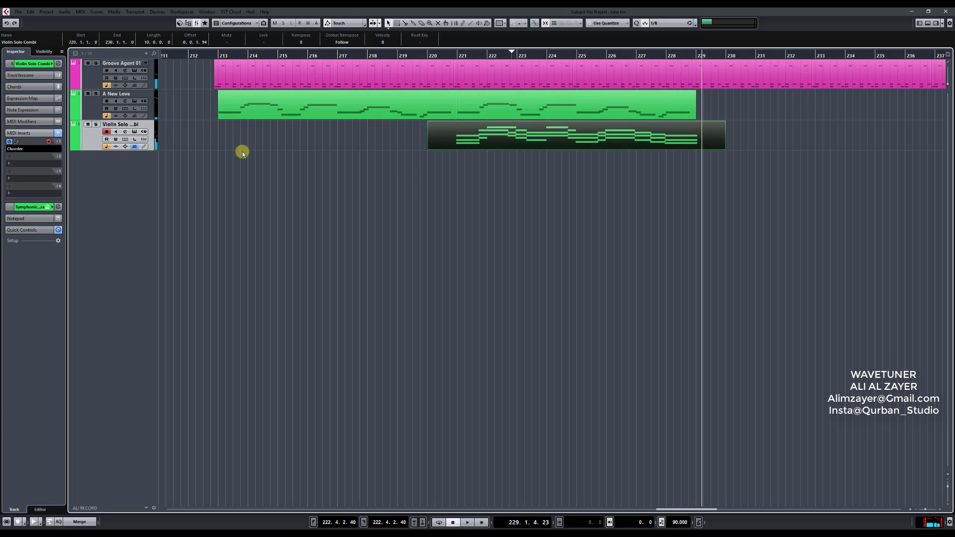
- Play back the recorded violin clip from about bar 221 and examine its chord notes in the Key Editor
click(451, 164)
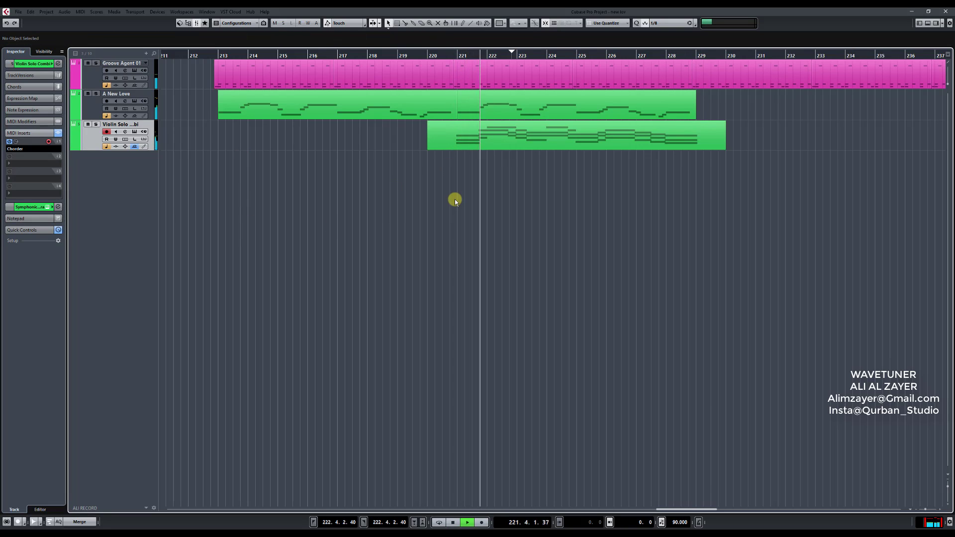
key(space)
double_click(486, 136)
scroll(501, 241, down, 2)
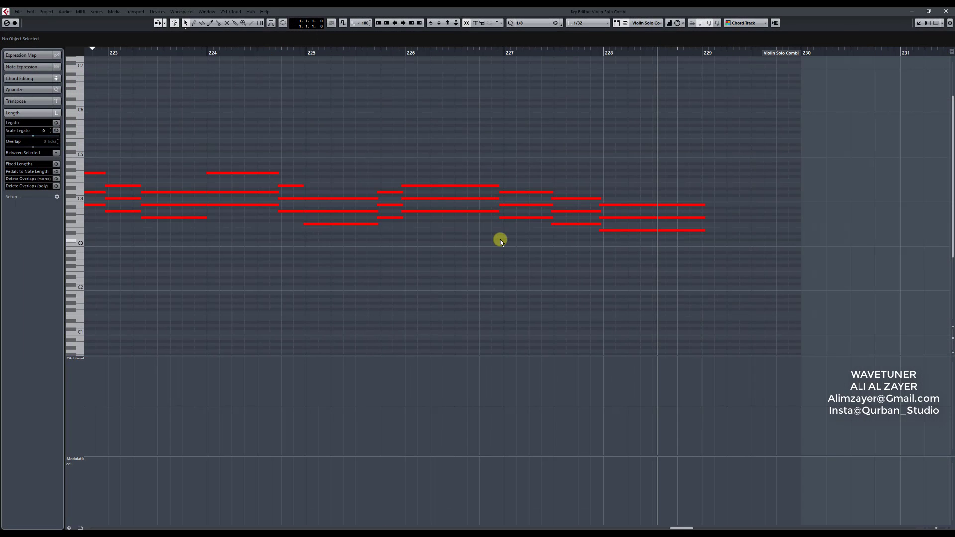
- Quantize all the violin clip's chord notes to 1/8, extend them with Scale Legato at 100, and return to the project
scroll(683, 263, left, 2)
drag(823, 265, 238, 123)
scroll(294, 172, up, 2)
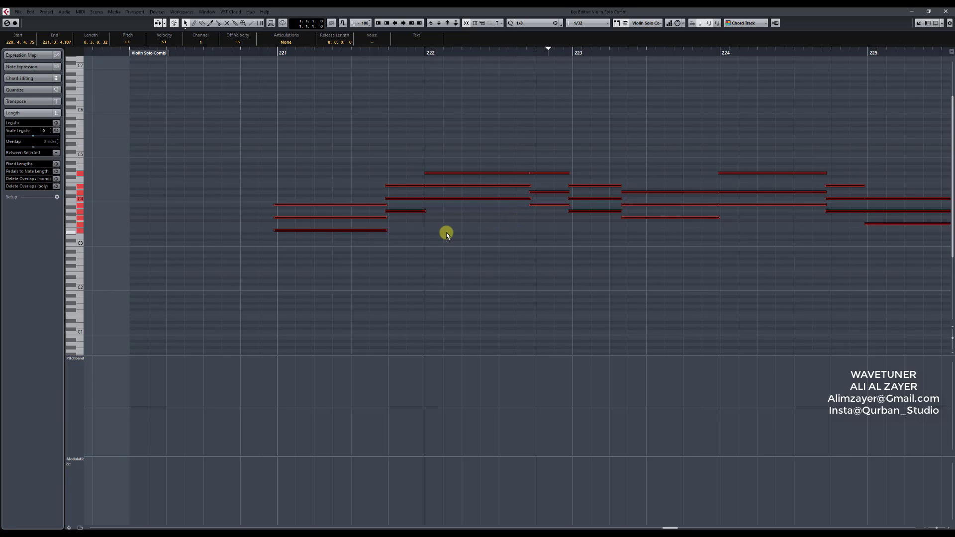
key(q)
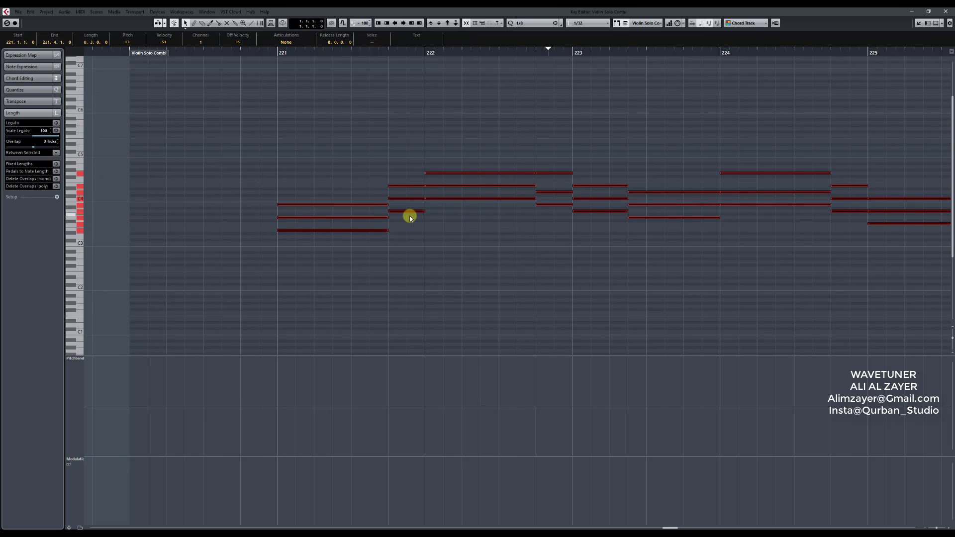
scroll(410, 218, down, 6)
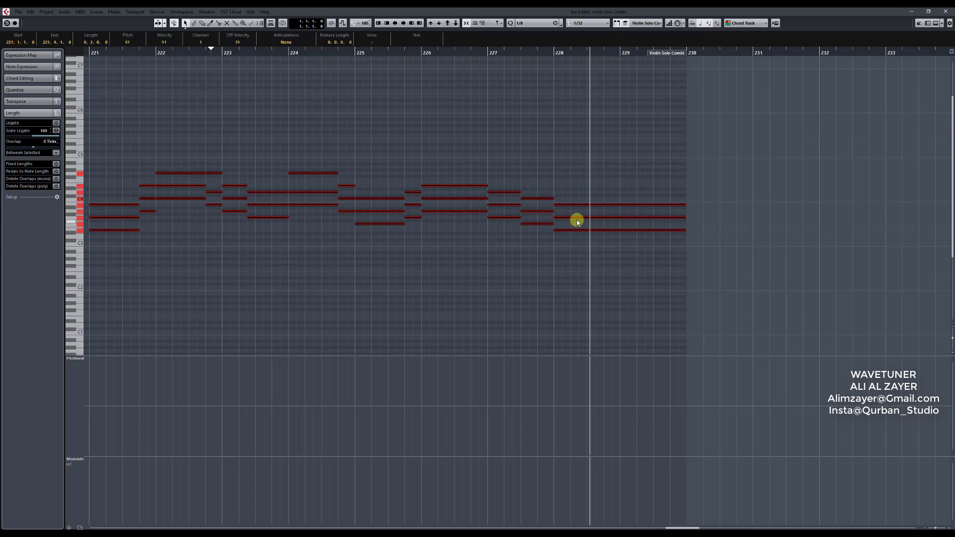
key(Return)
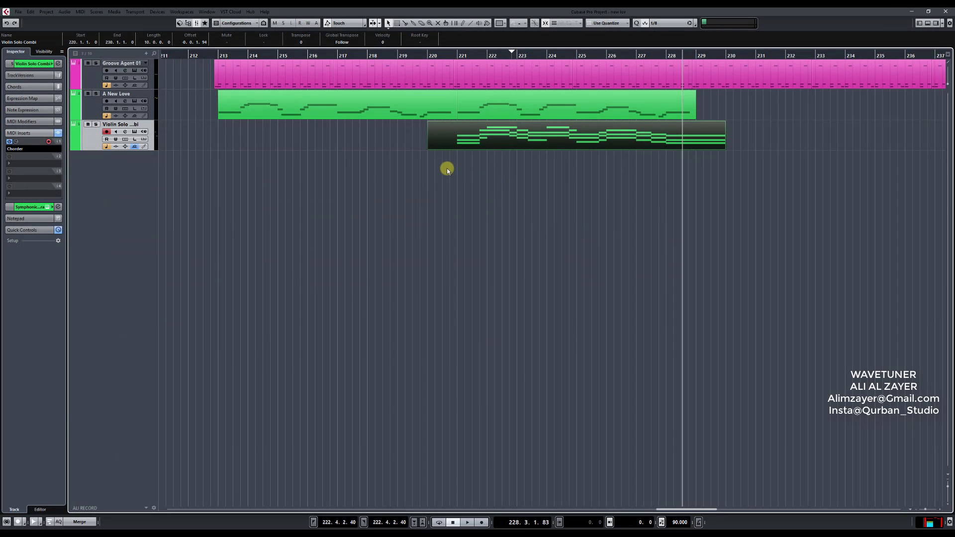
- Deselect the violin clip and play back the project to hear the edited chords, stopping at about bar 230
click(456, 163)
key(space)
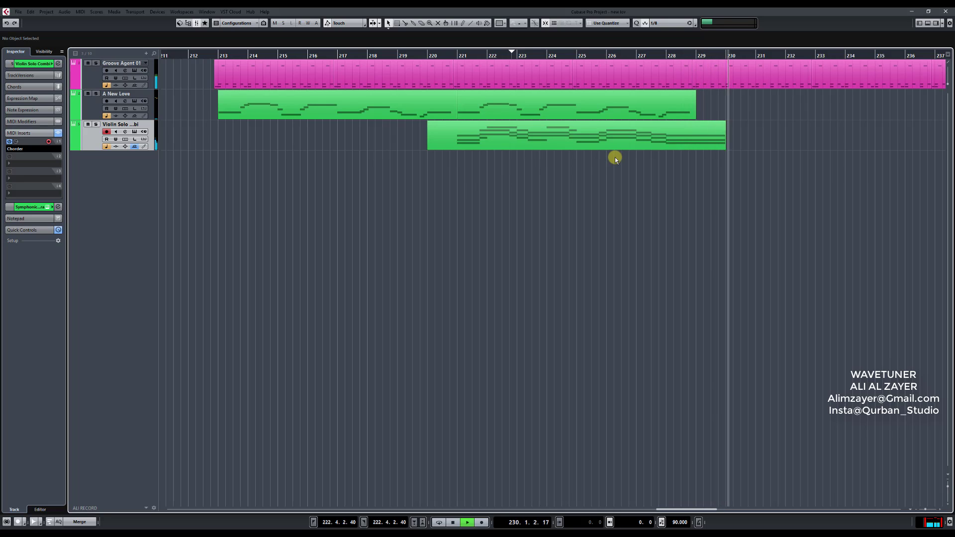
key(space)
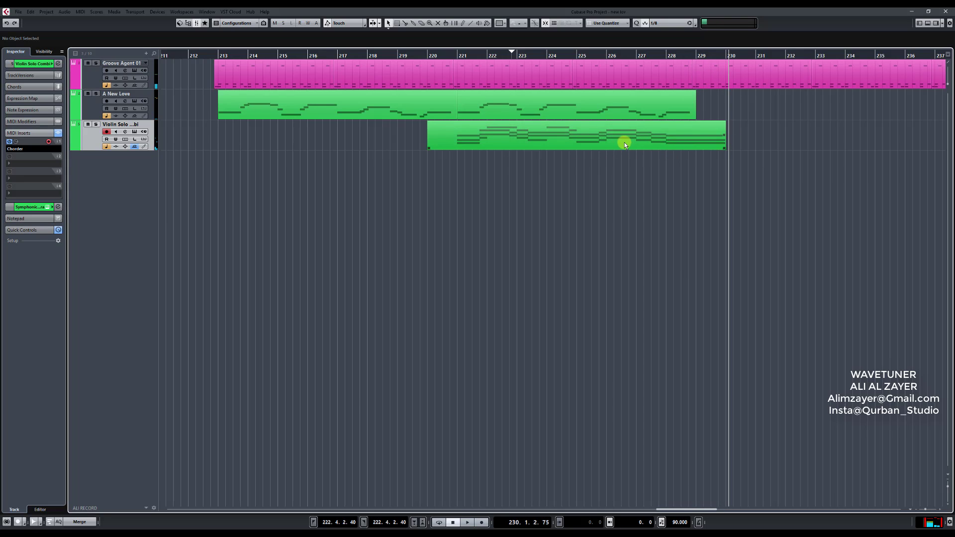